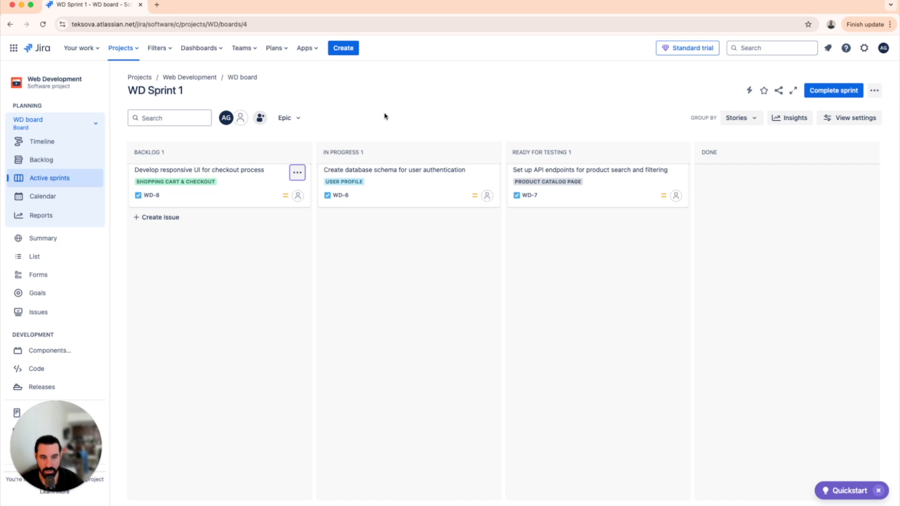
Display all issues in the issue navigator and switch the search to basic mode
left_click(170, 54)
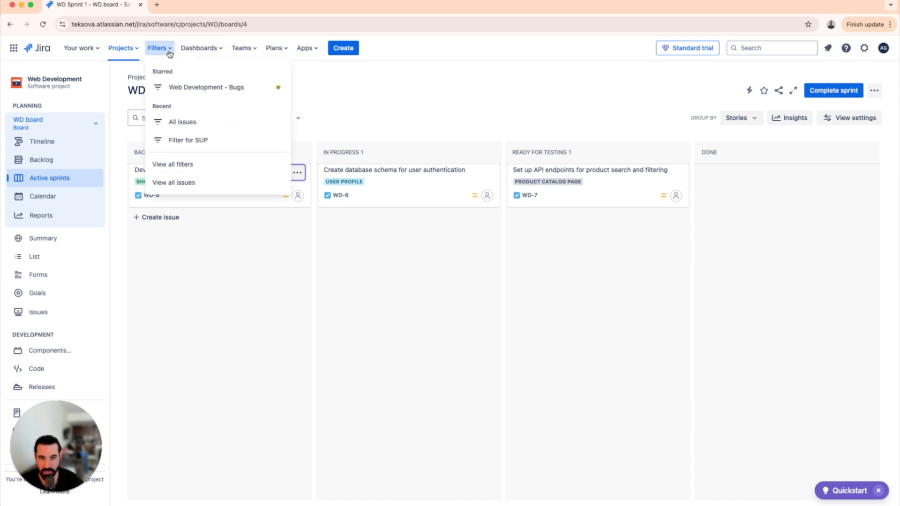
left_click(200, 185)
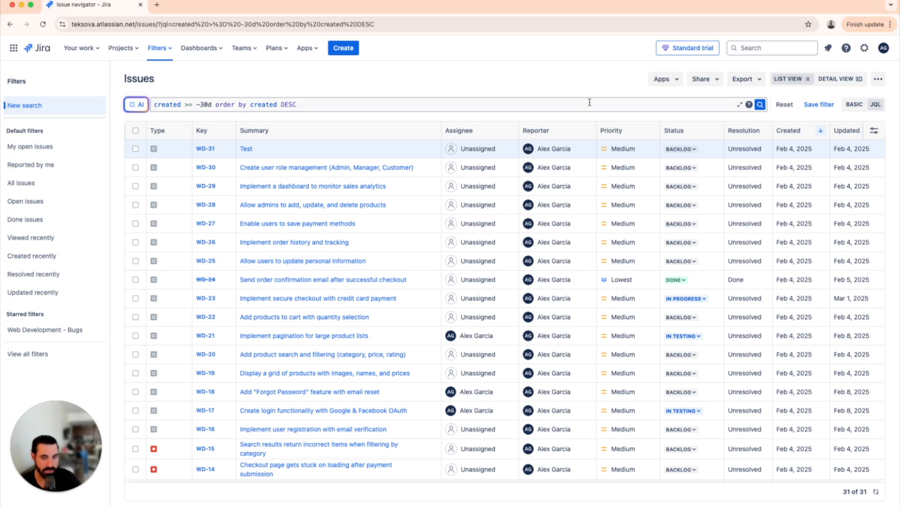
left_click(853, 105)
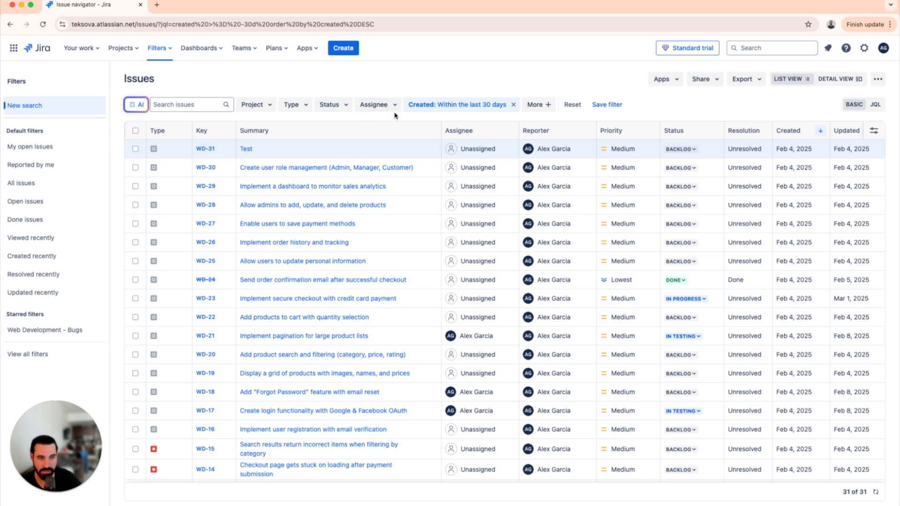
Find the Creator field among the additional search criteria and add it as a filter without choosing a value
left_click(541, 108)
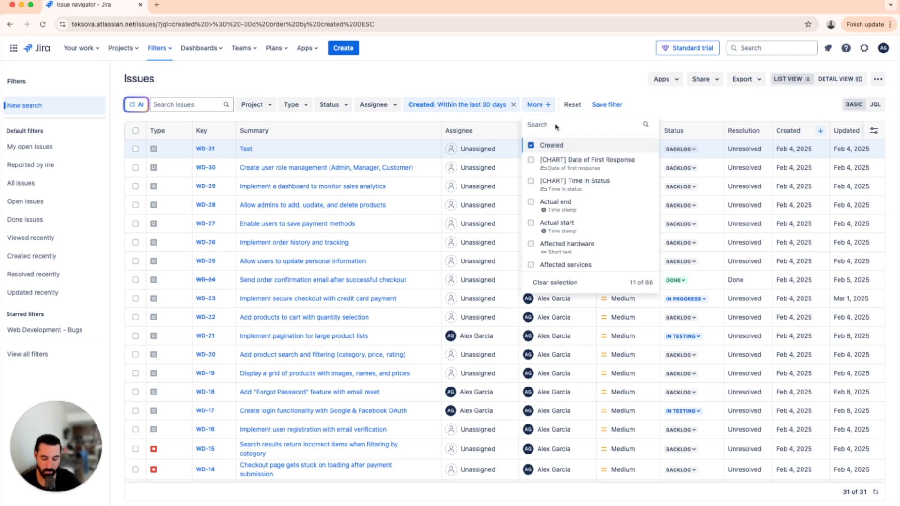
type("creat")
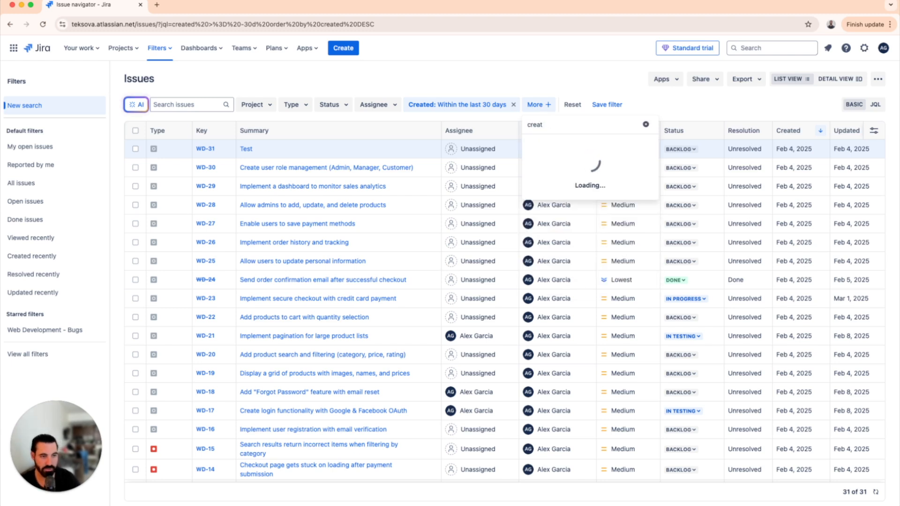
left_click(565, 161)
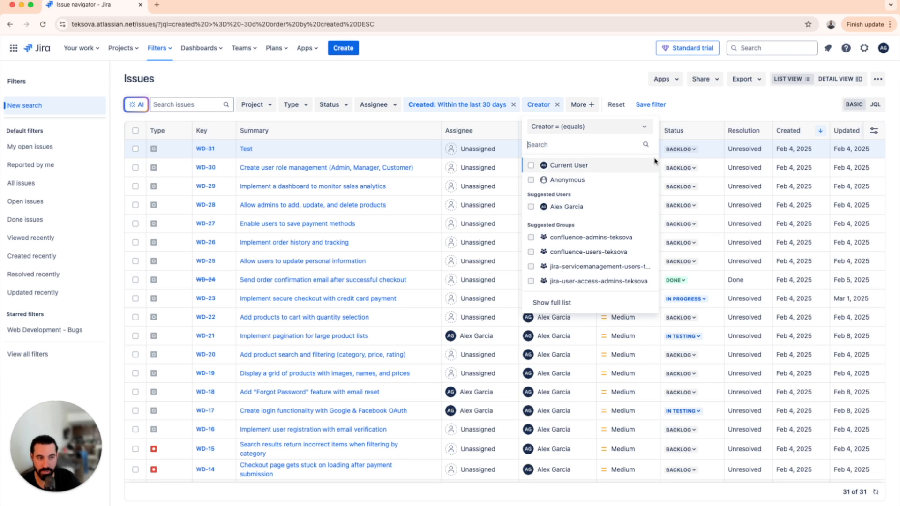
left_click(726, 102)
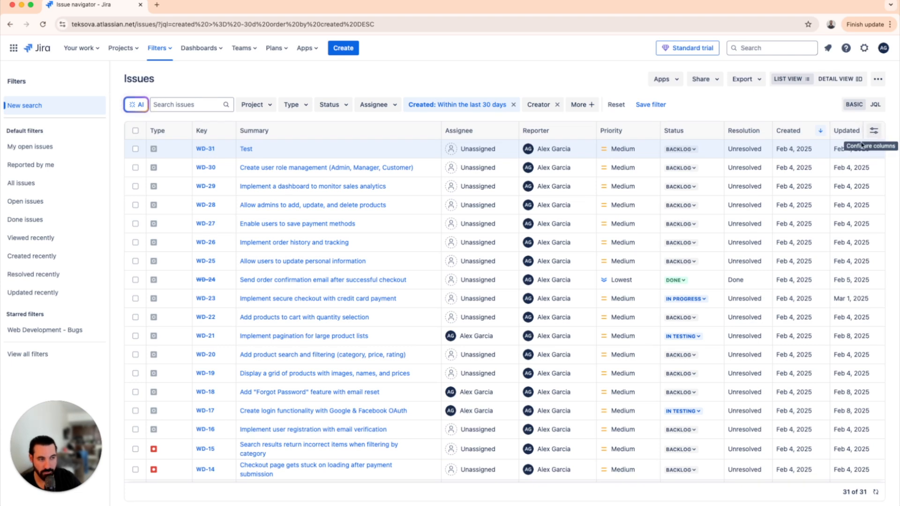
Add the Creator column to the issue list and check it at the end of the table
left_click(875, 135)
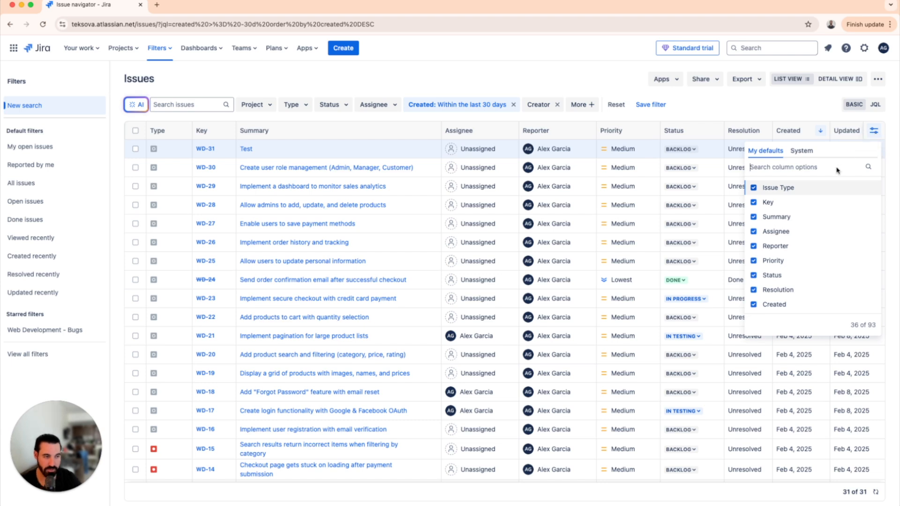
type("crea")
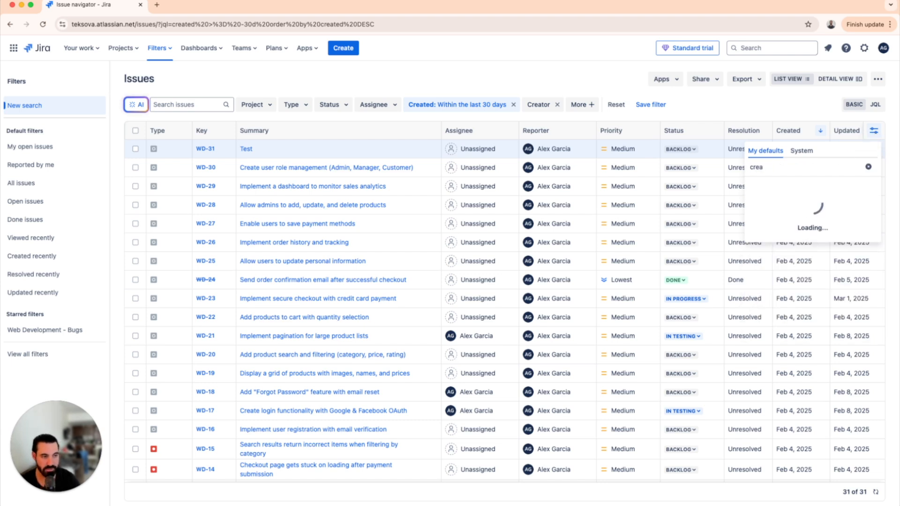
left_click(800, 205)
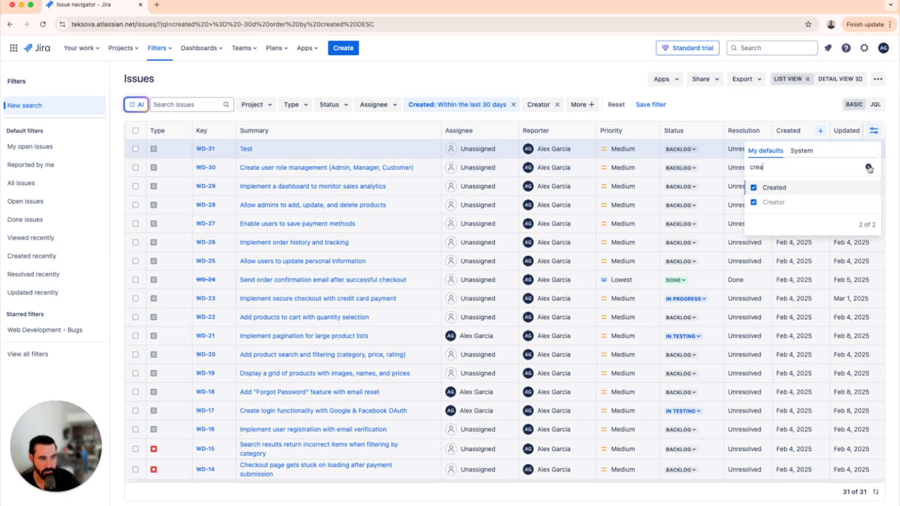
left_click(868, 168)
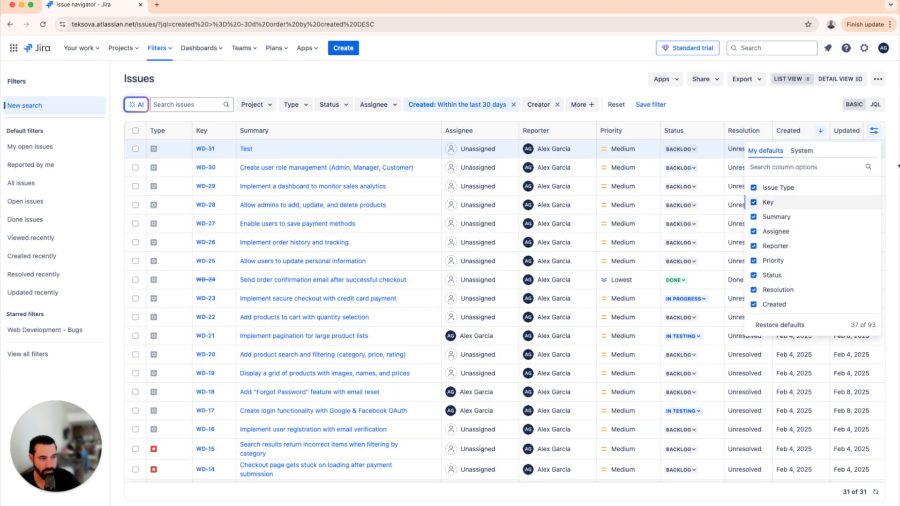
left_click(896, 170)
scroll(777, 225, "right", 5)
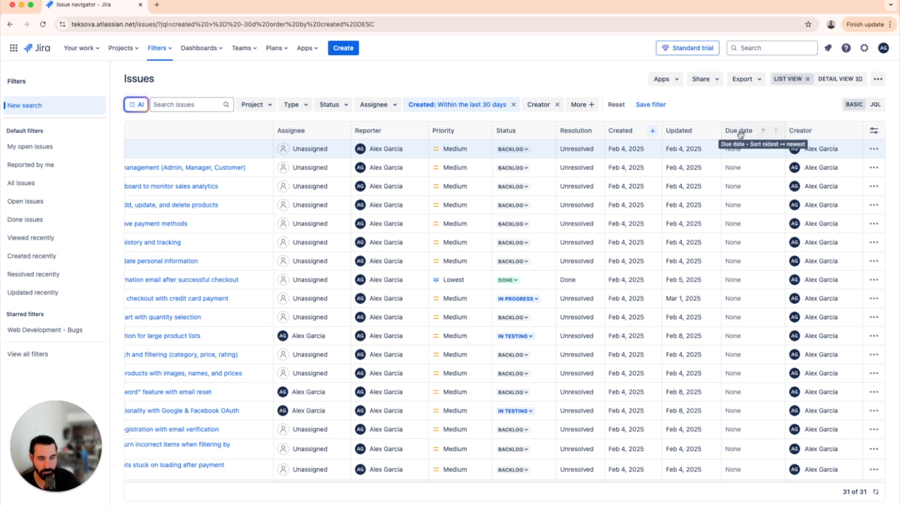
scroll(591, 166, "left", 5)
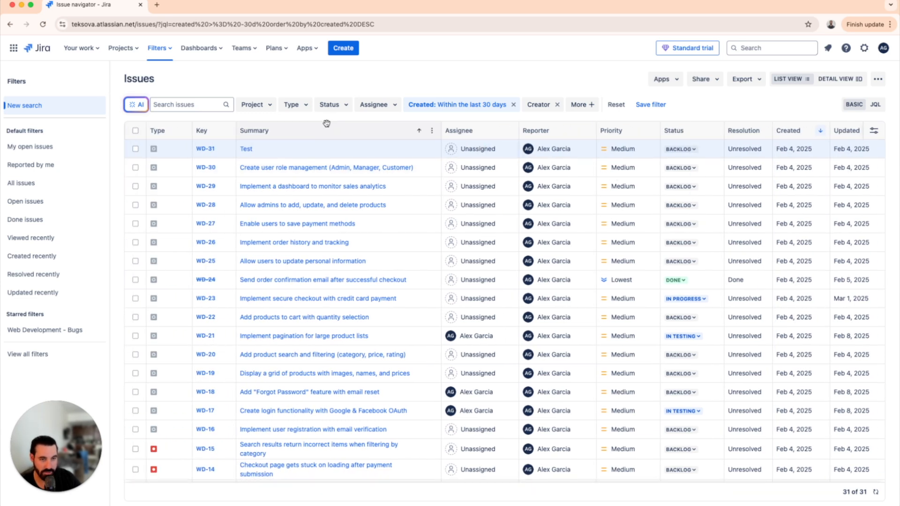
Filter the issues to the Web Development project and the Epic issue type
left_click(267, 108)
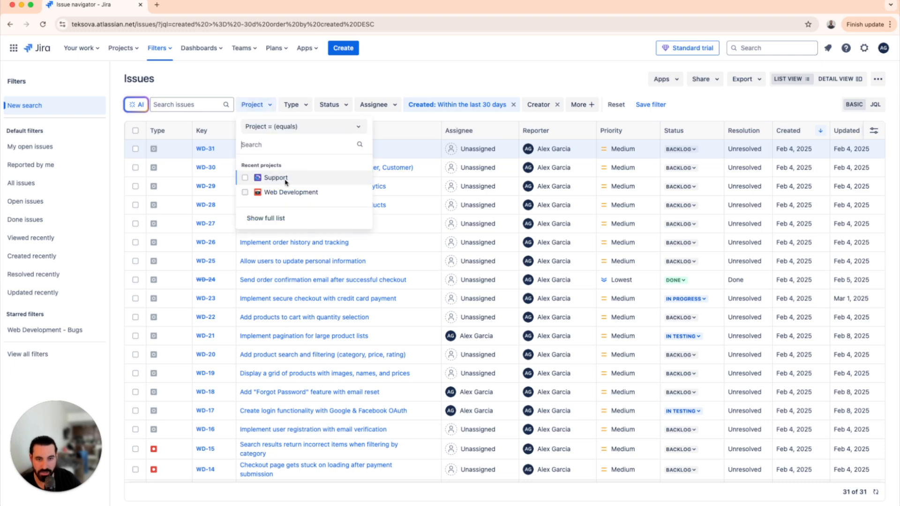
left_click(281, 193)
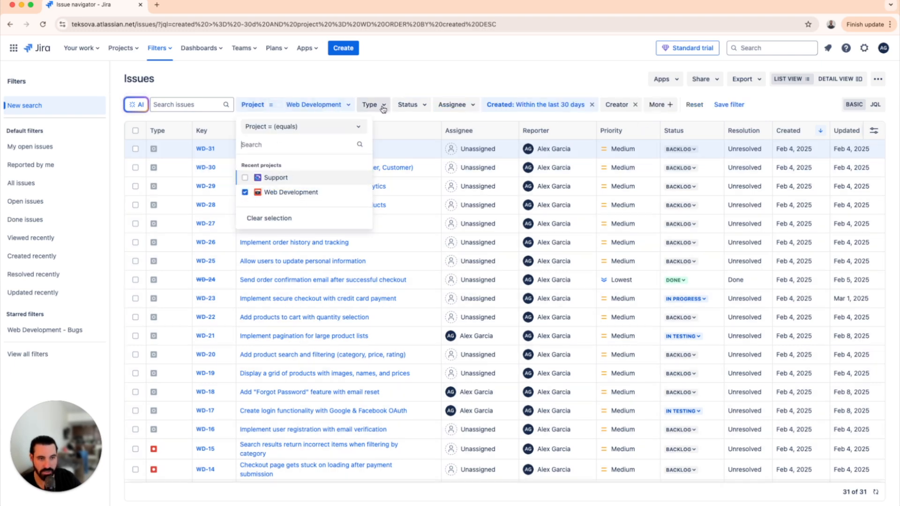
left_click(383, 106)
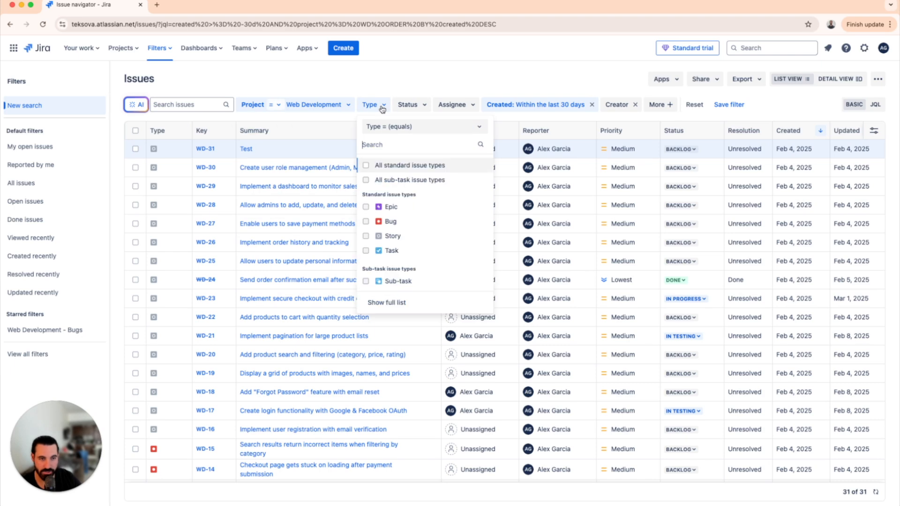
left_click(400, 207)
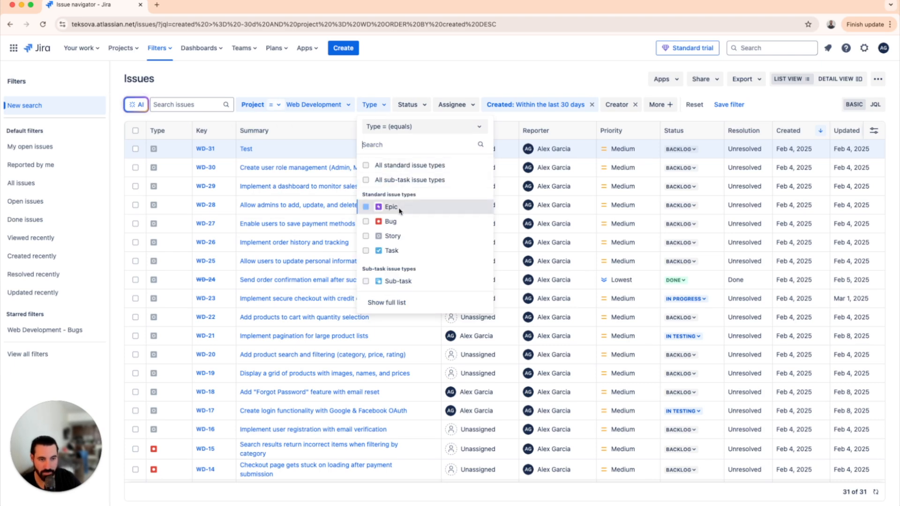
left_click(453, 107)
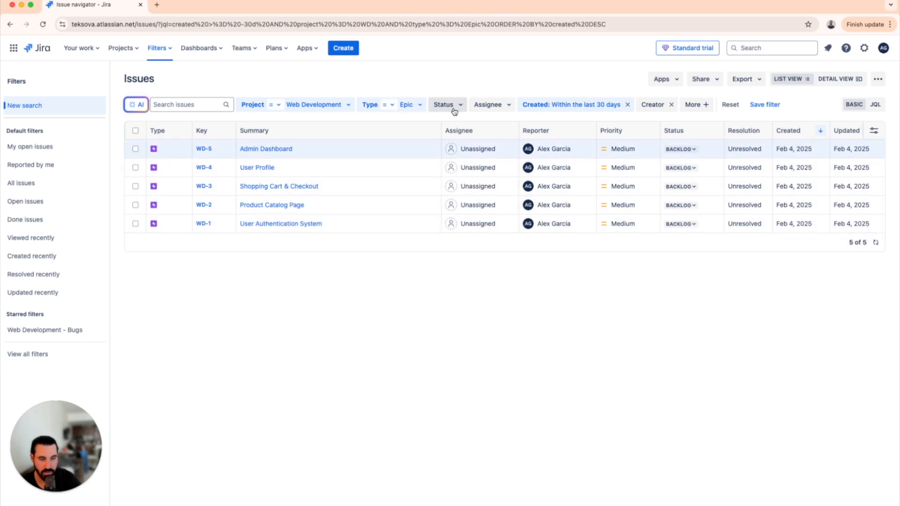
left_click(614, 74)
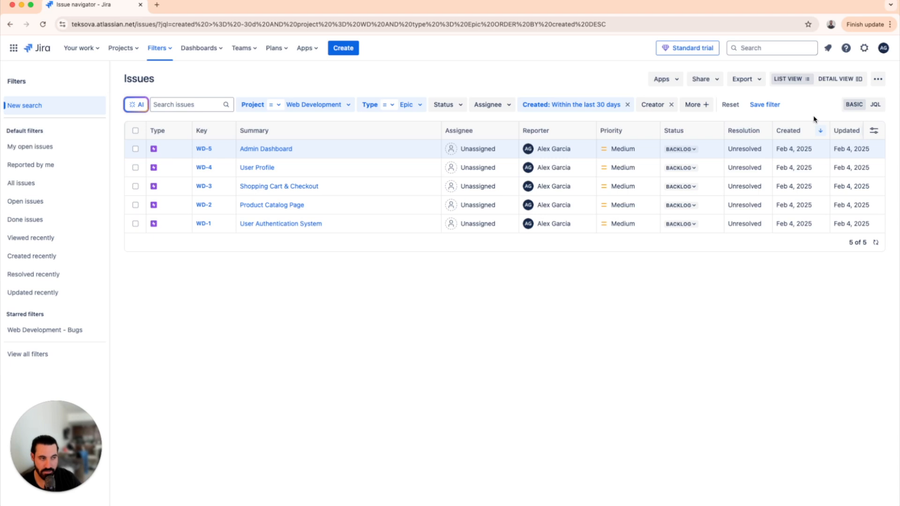
Switch to JQL mode and replace the query with project = "WD" AND assignee IS EMPTY AND updated >= -3d
left_click(875, 104)
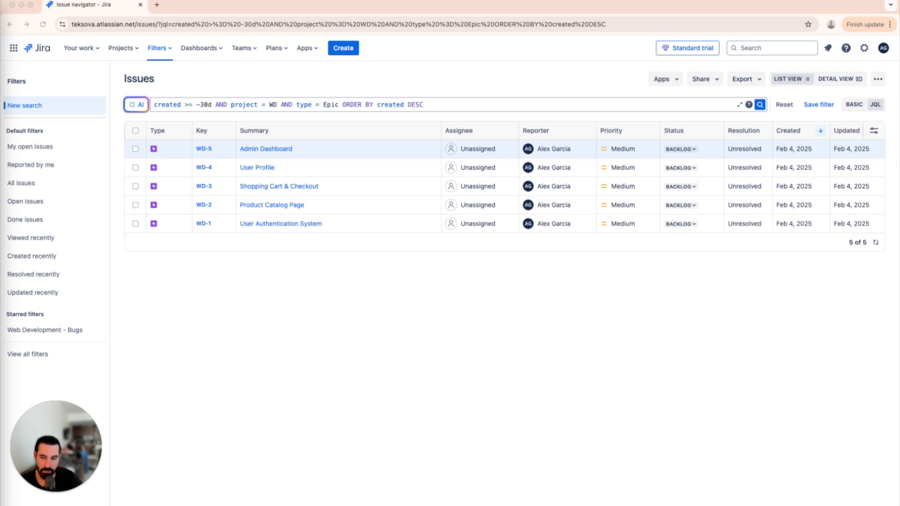
left_click_drag(464, 101, 137, 107)
type("\"WD\" AND assignee IS EMPTY AND updated >= -3d")
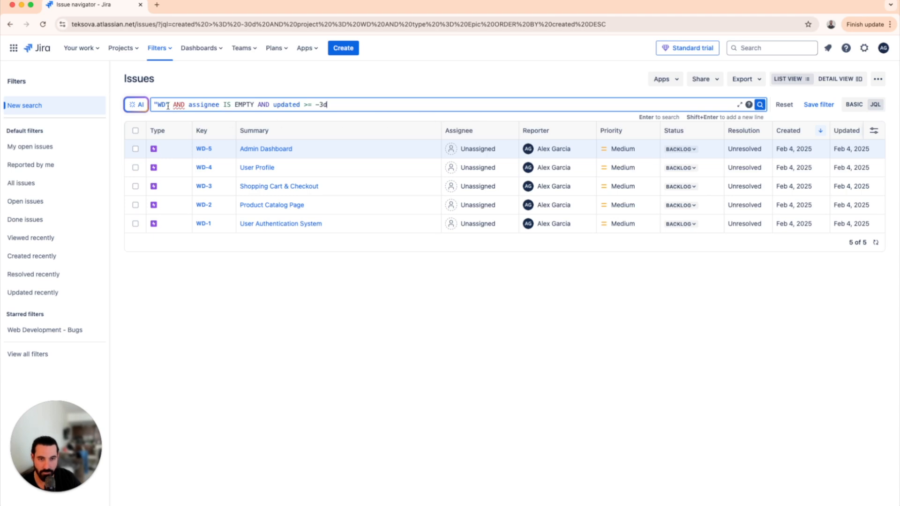
left_click(1, 155)
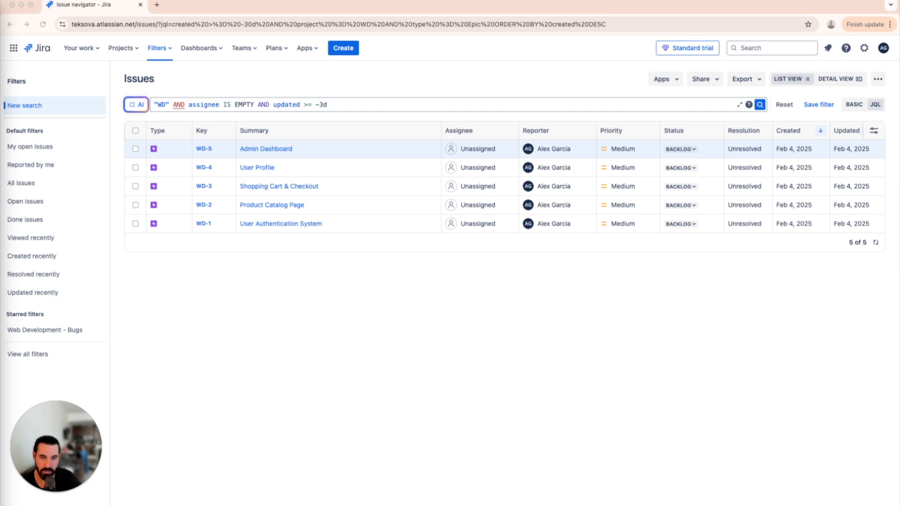
left_click(156, 106)
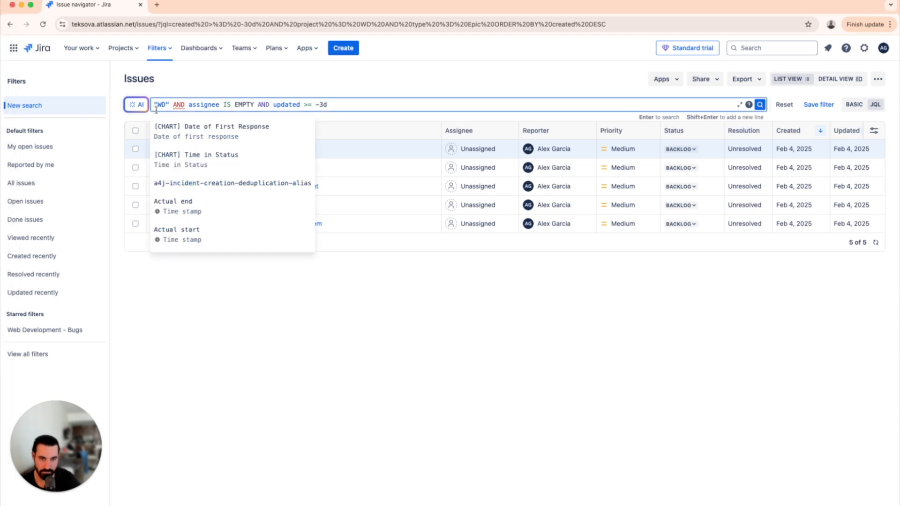
type("project =")
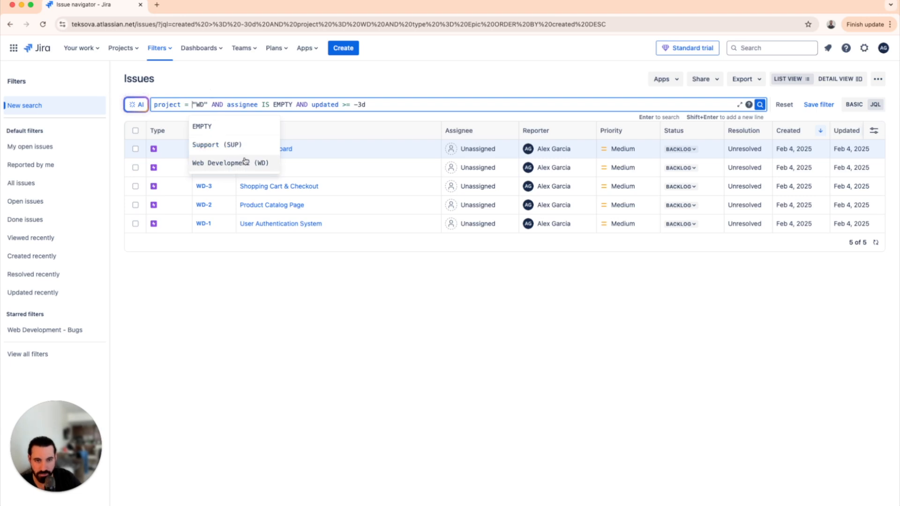
Review the assignee and updated conditions in the JQL query, then run the search
left_click(273, 105)
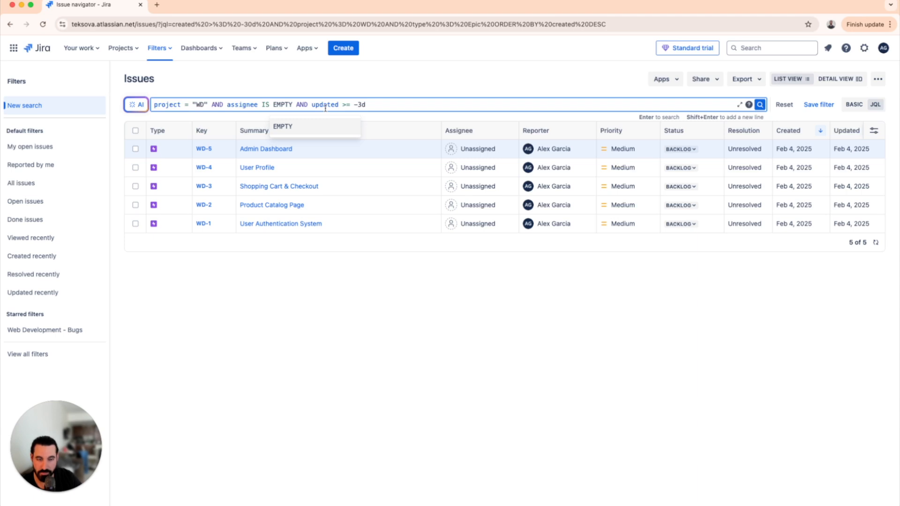
left_click_drag(385, 104, 313, 103)
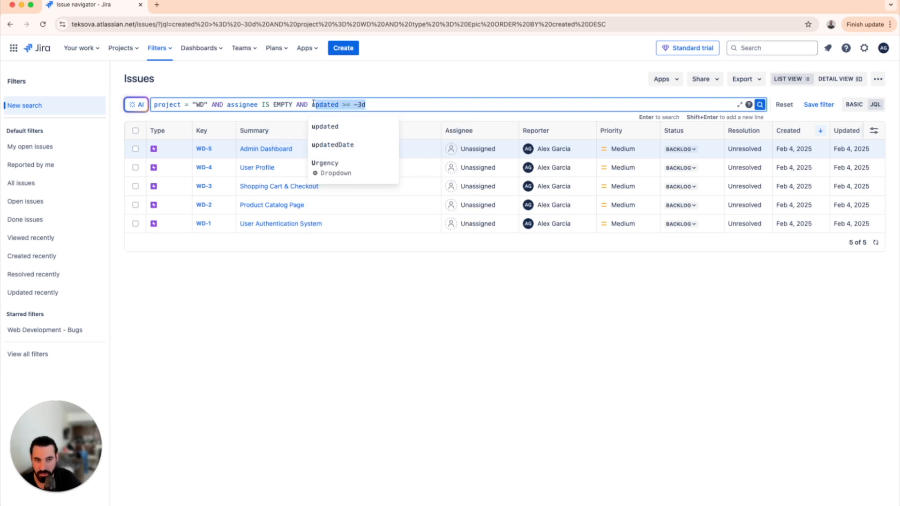
left_click_drag(377, 105, 311, 106)
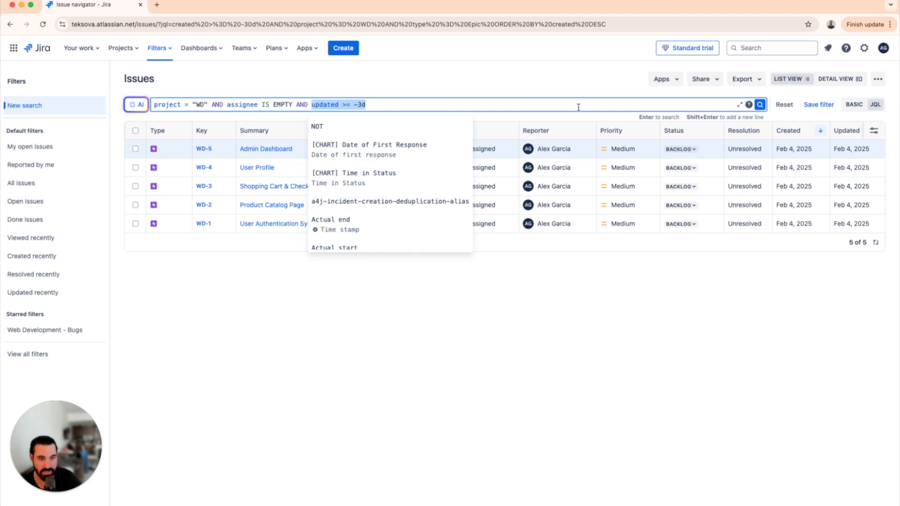
left_click(760, 105)
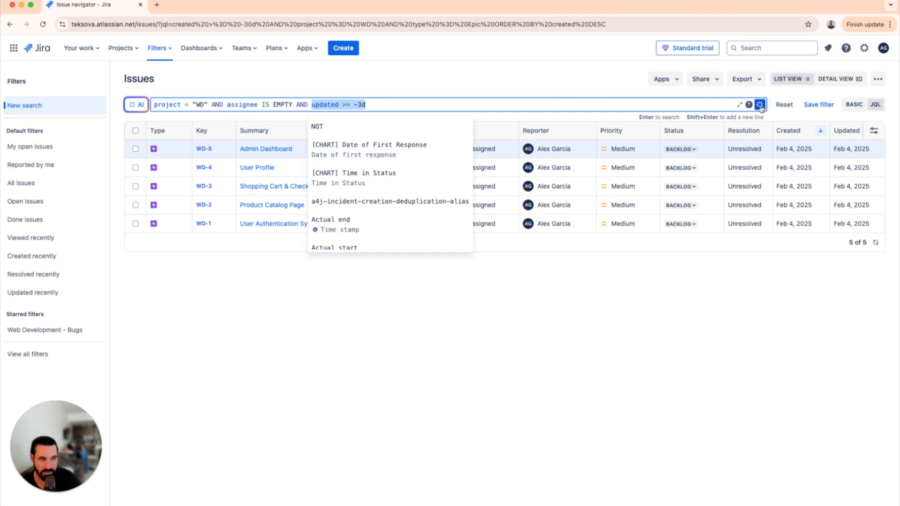
left_click(610, 229)
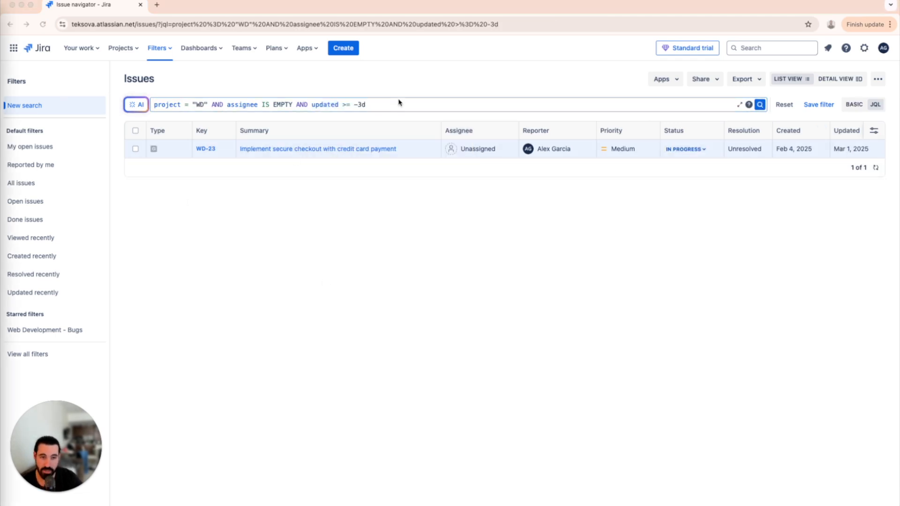
Replace the assignee and updated conditions in the JQL query with summary ~ "admin" or, keeping the project condition
left_click_drag(389, 103, 228, 101)
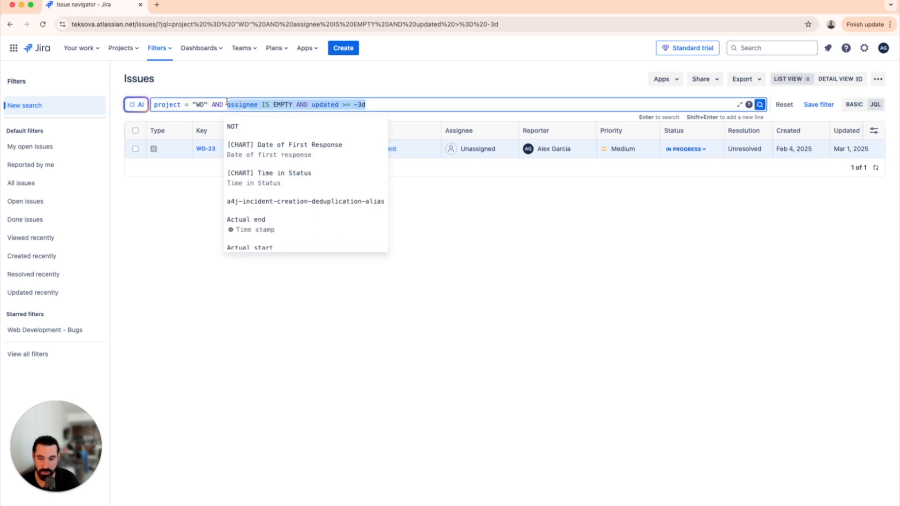
key("BackSpace")
type("summary ;")
key("BackSpace")
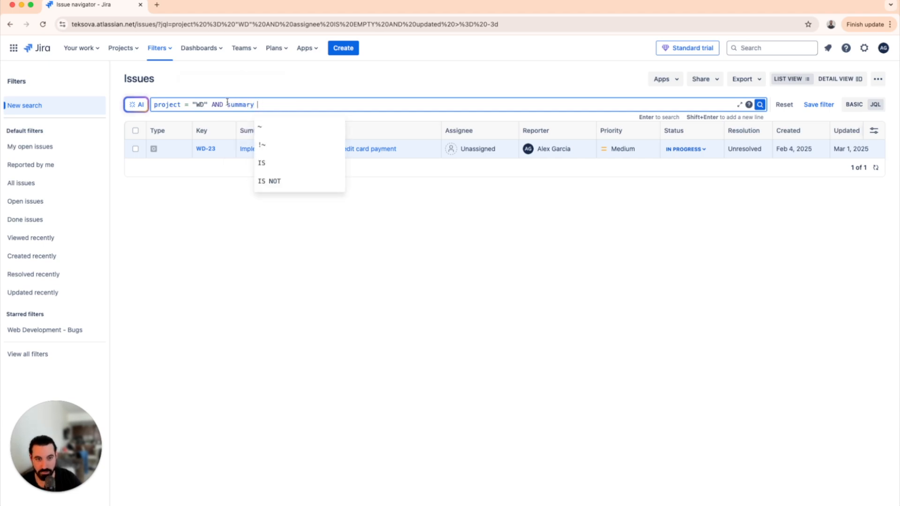
left_click(276, 129)
type("\"")
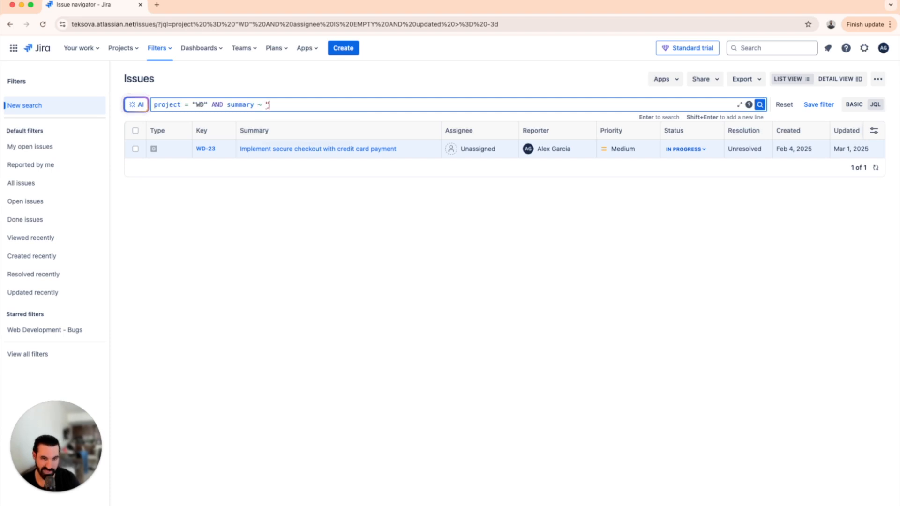
type("admin\" or")
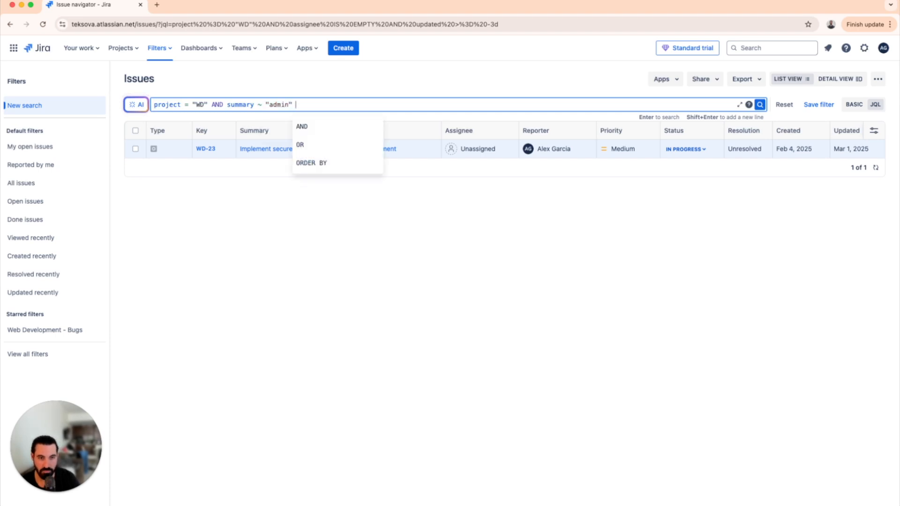
Remove the trailing or operator so the query ends with summary ~ "admin", and run the search
key("shift+Return")
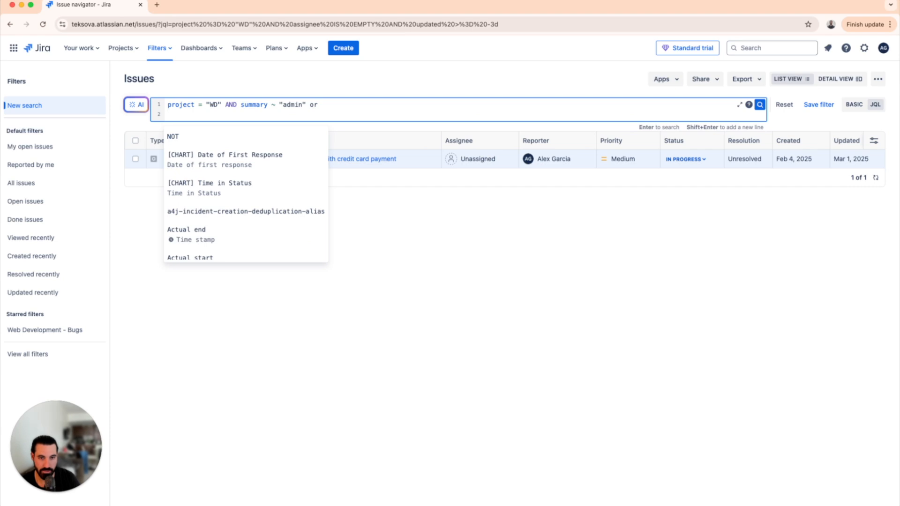
key("BackSpace")
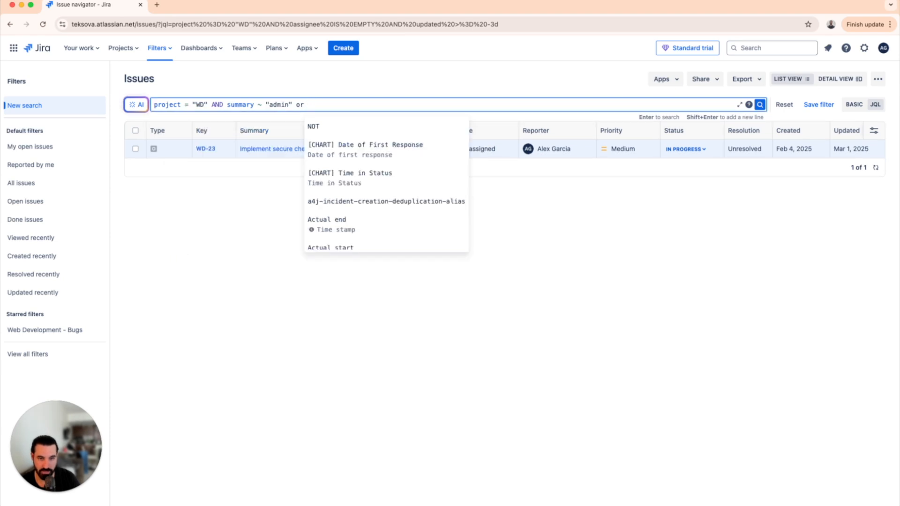
key("BackSpace")
key("BackSpace")
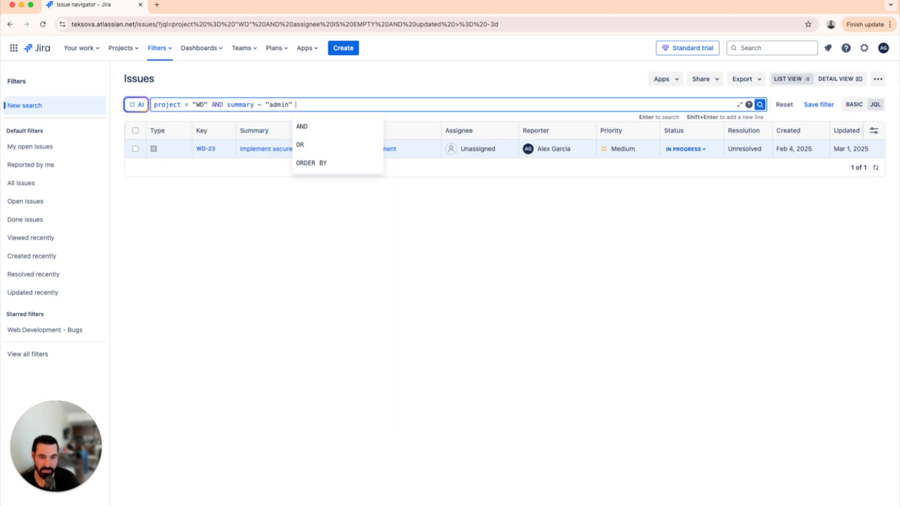
left_click(760, 104)
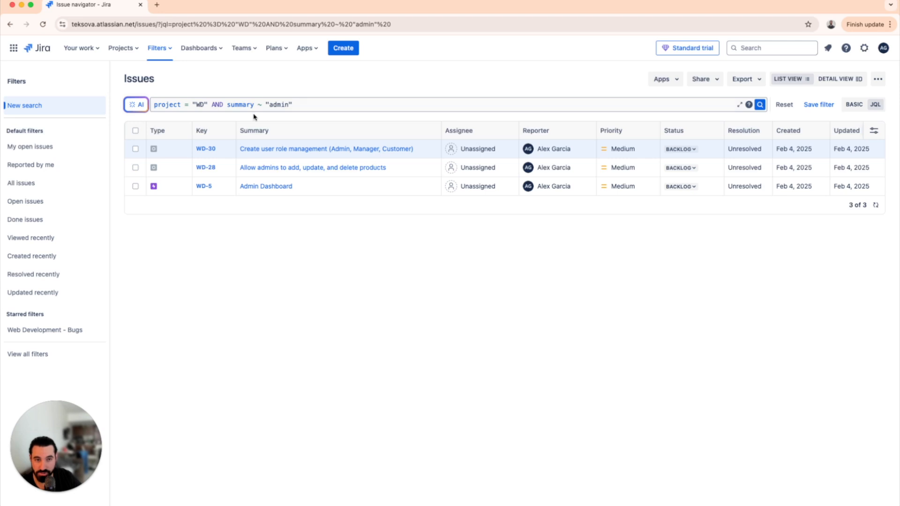
Examine the options for opening the search results in spreadsheet apps, exporting them and sharing the search criteria
left_click(298, 105)
left_click_drag(297, 105, 273, 105)
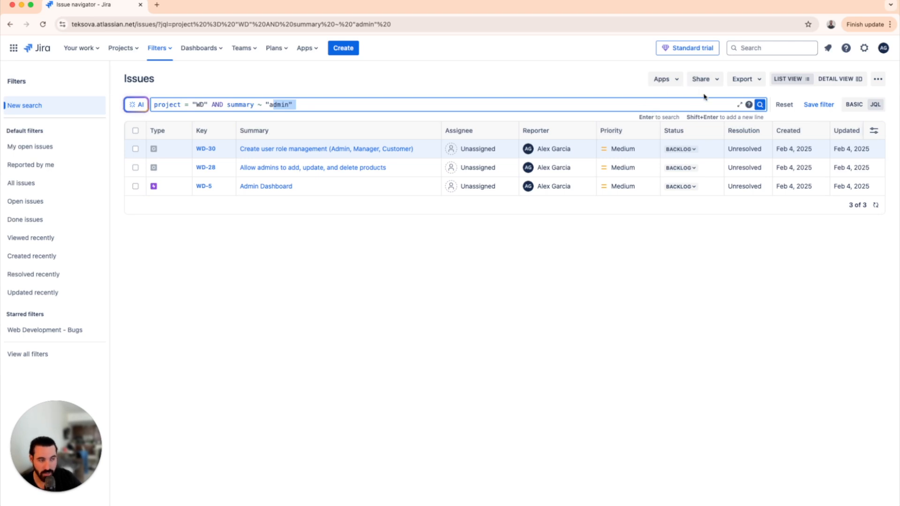
left_click(677, 81)
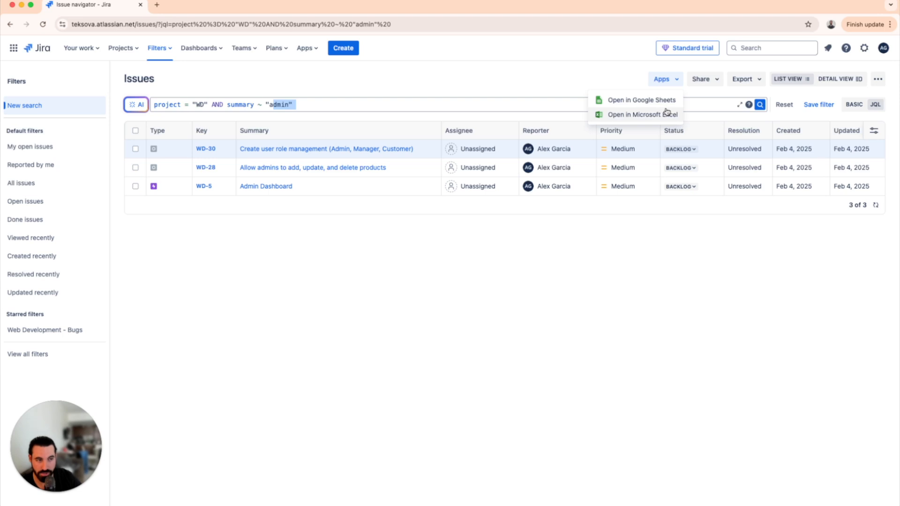
left_click(752, 81)
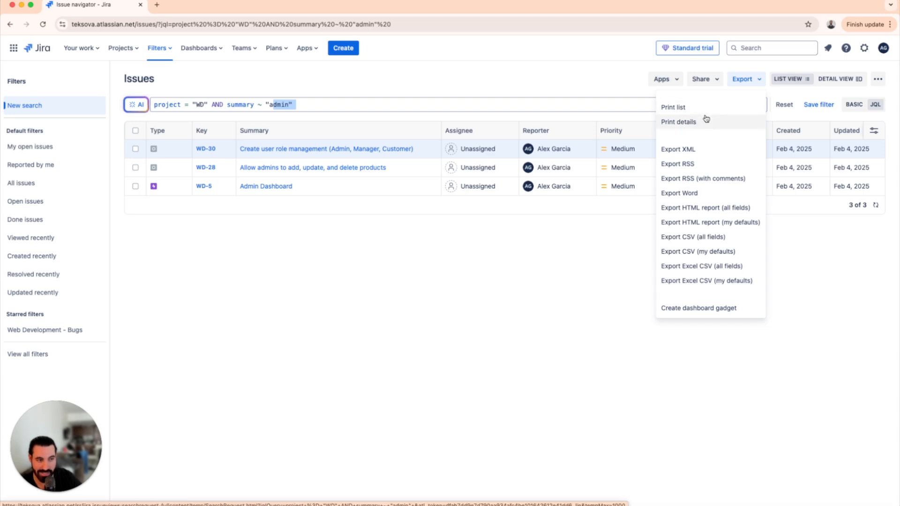
left_click(669, 77)
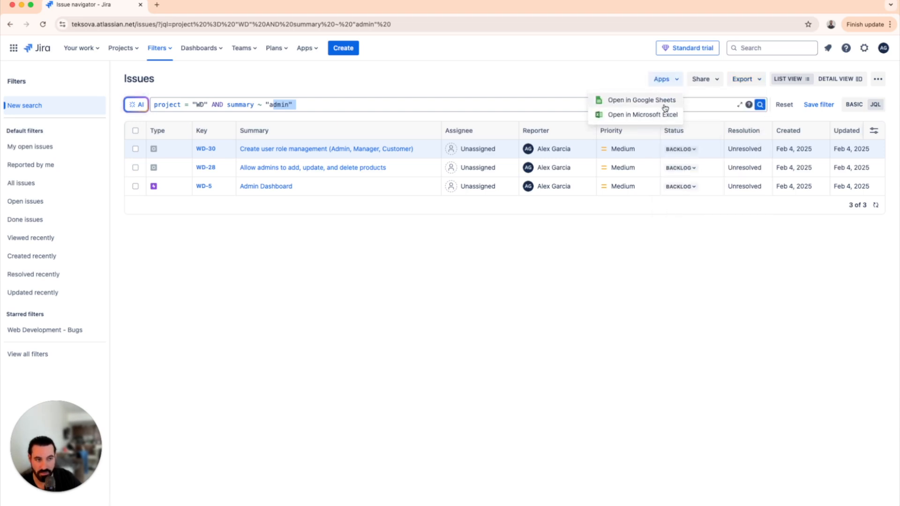
left_click(749, 84)
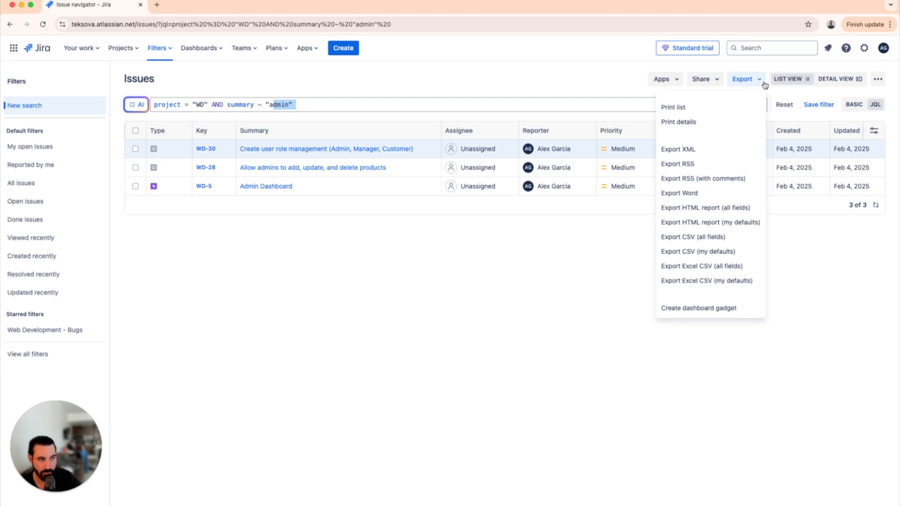
left_click(742, 78)
left_click(712, 80)
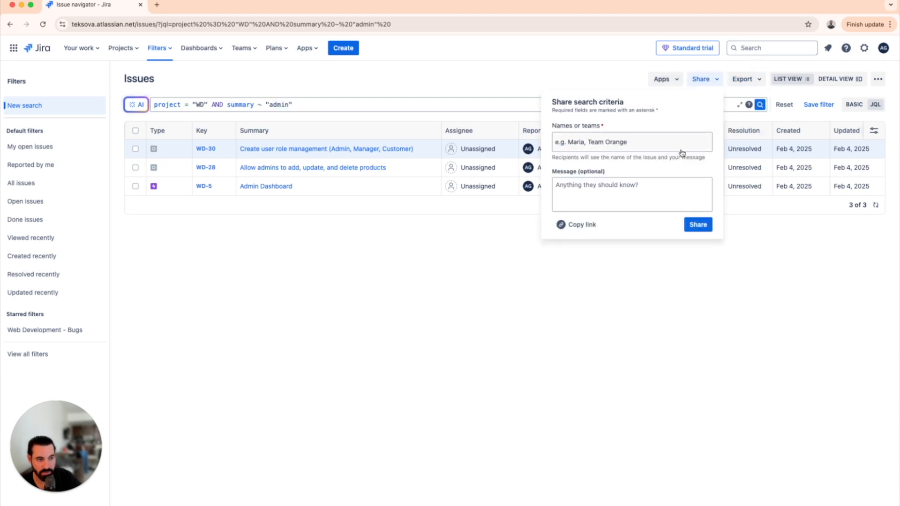
left_click(594, 75)
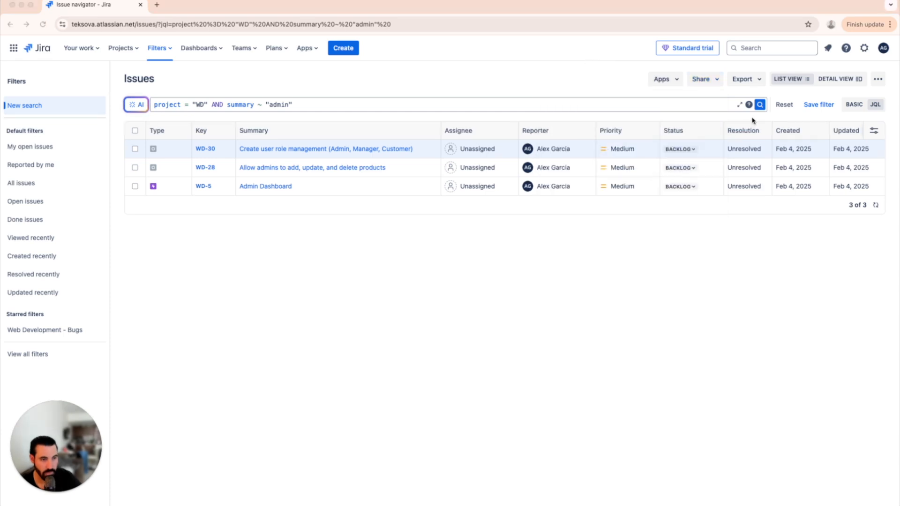
left_click(814, 90)
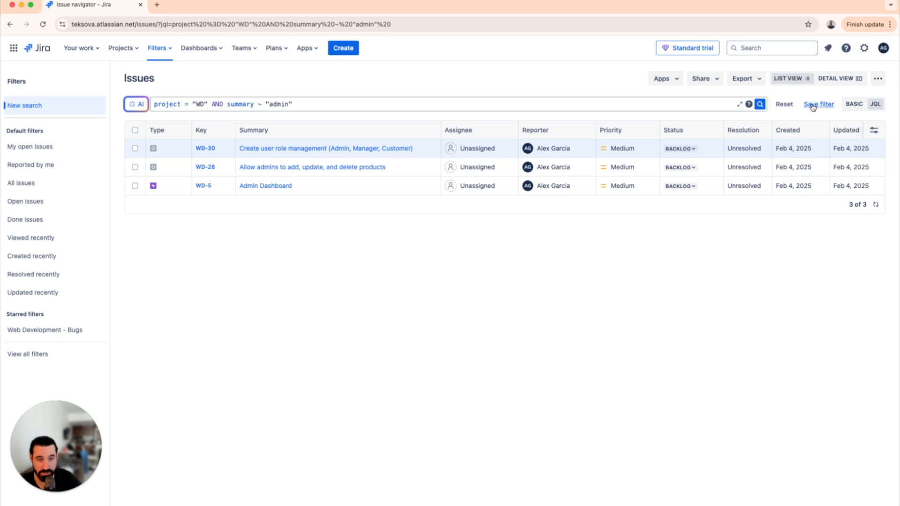
Switch to basic mode, remove the Summary filter and restrict the Web Development issues to the Epic type
left_click(854, 105)
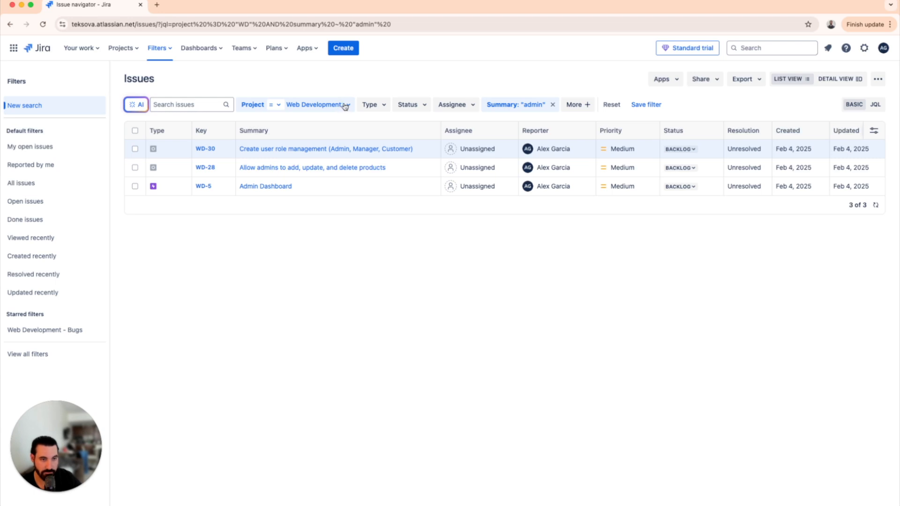
left_click(552, 104)
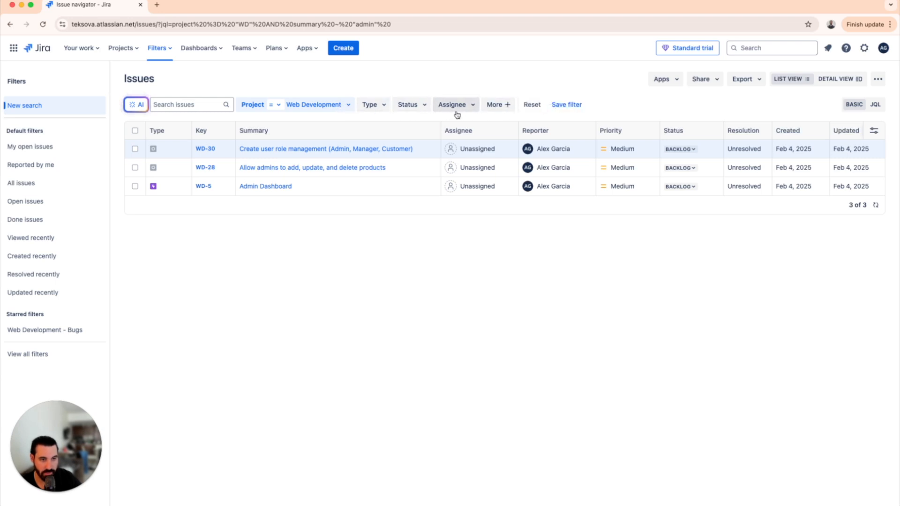
left_click(382, 106)
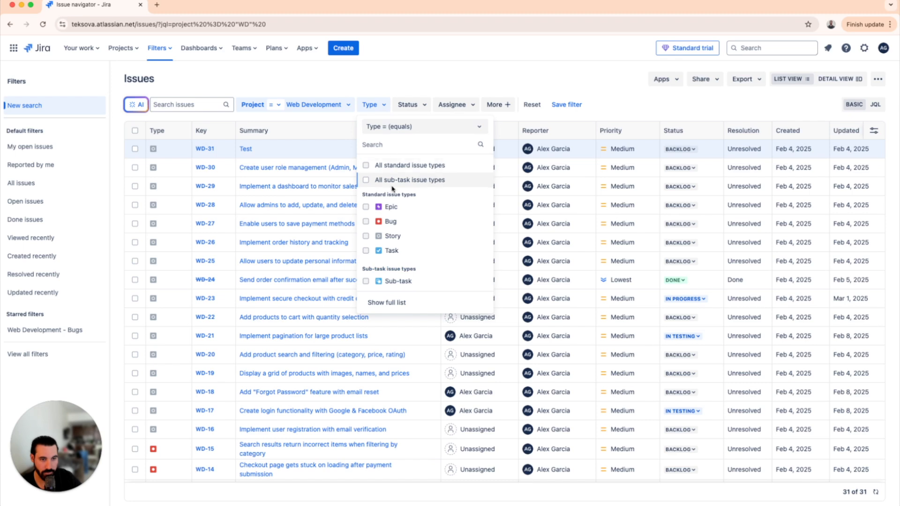
left_click(388, 206)
left_click(512, 80)
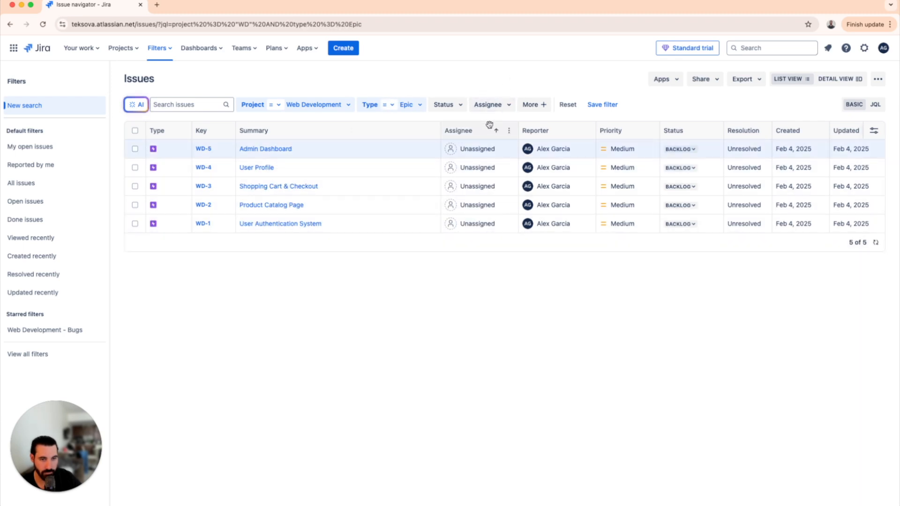
Start saving the current search as a filter named EPICS in Web Dev Project
left_click(608, 108)
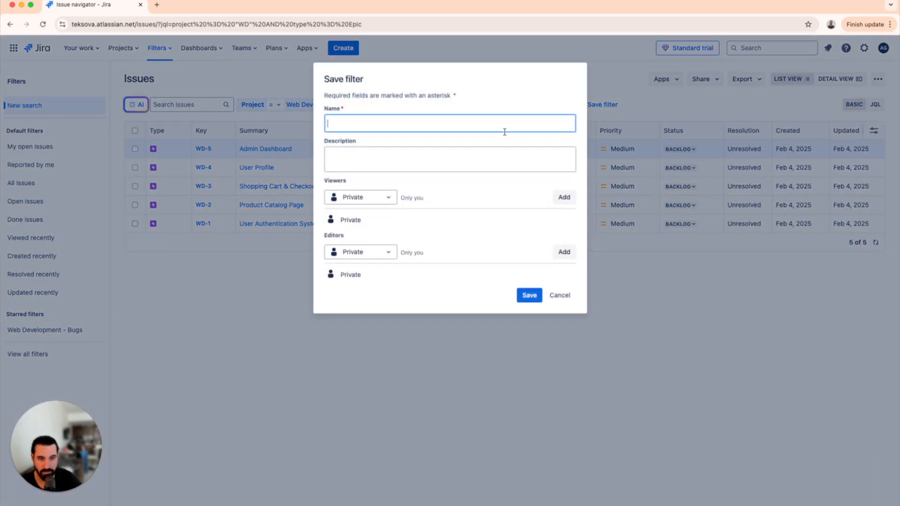
type("E")
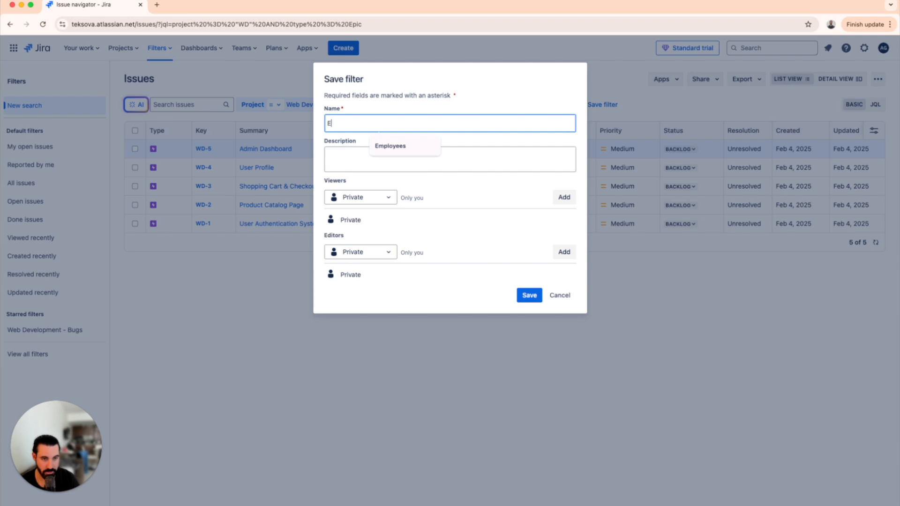
type("PICS in Web Dev Project")
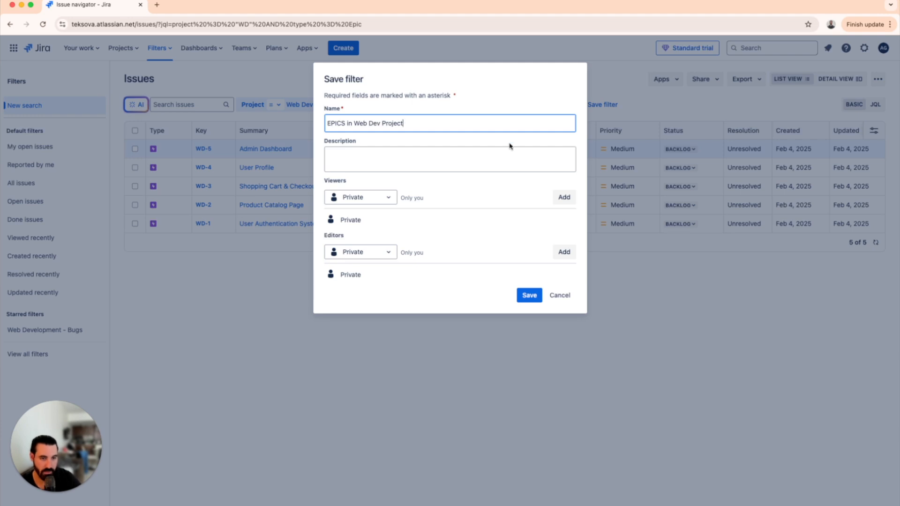
left_click(459, 197)
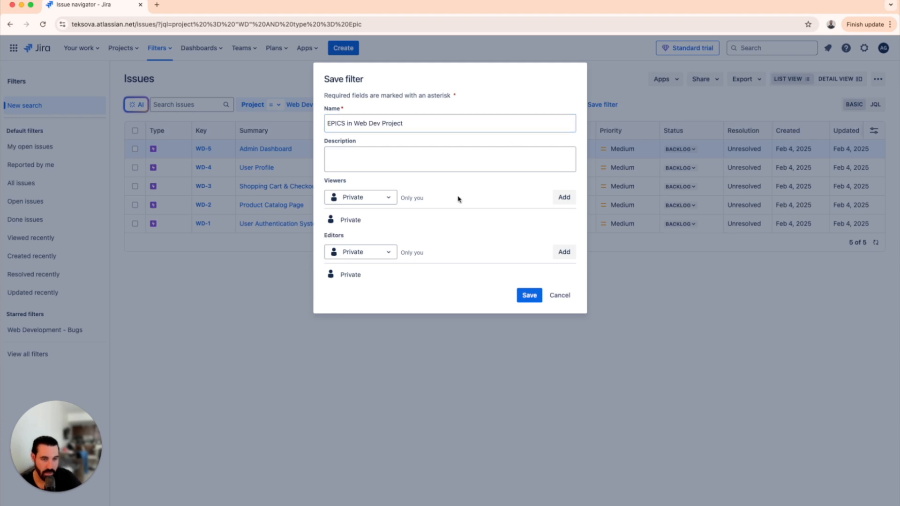
Add the group atlassian-addons-admin as viewers of the new filter, and save it
left_click(389, 203)
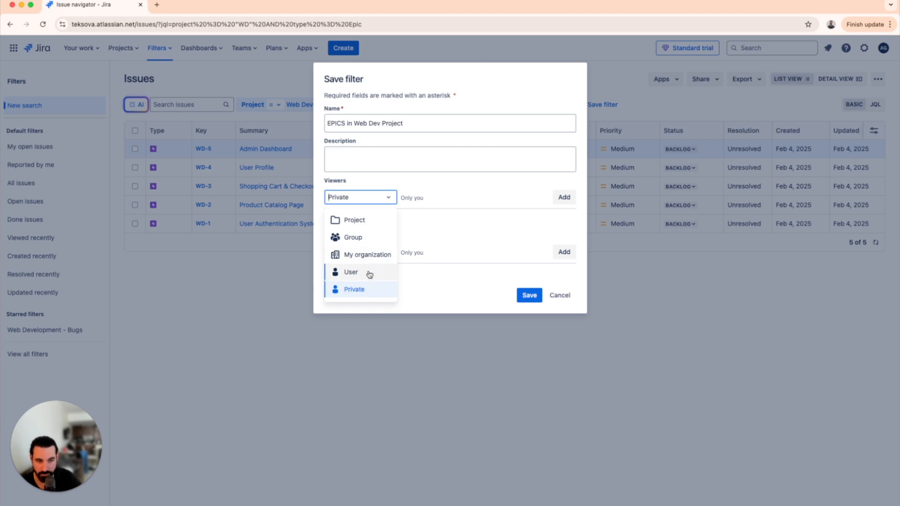
left_click(362, 243)
left_click(458, 201)
left_click(457, 220)
left_click(577, 208)
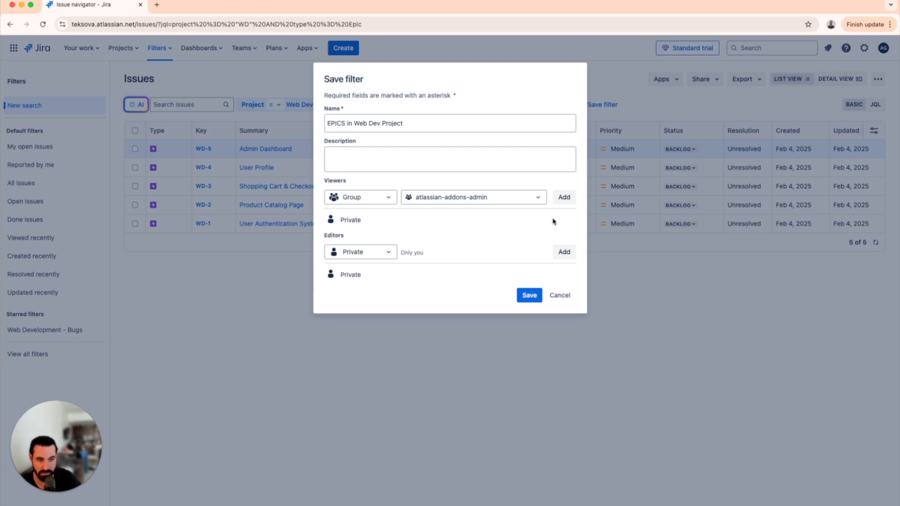
left_click(570, 199)
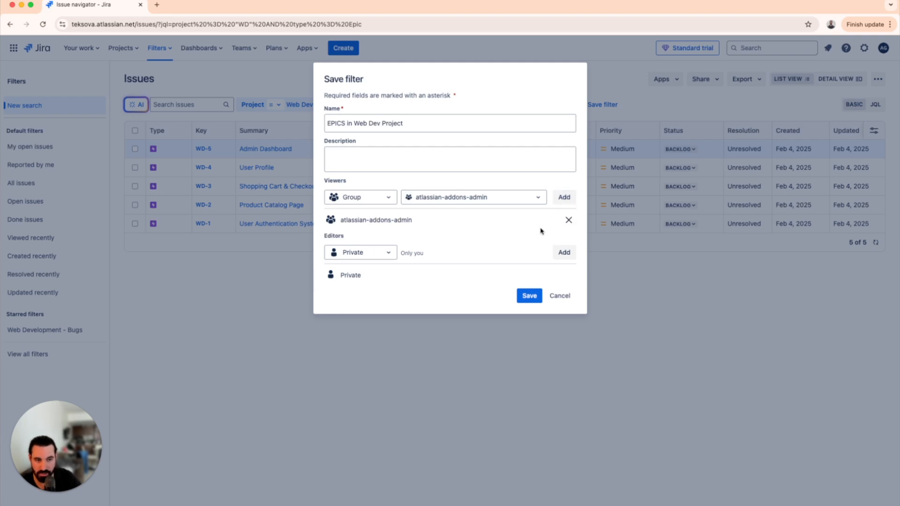
left_click(529, 299)
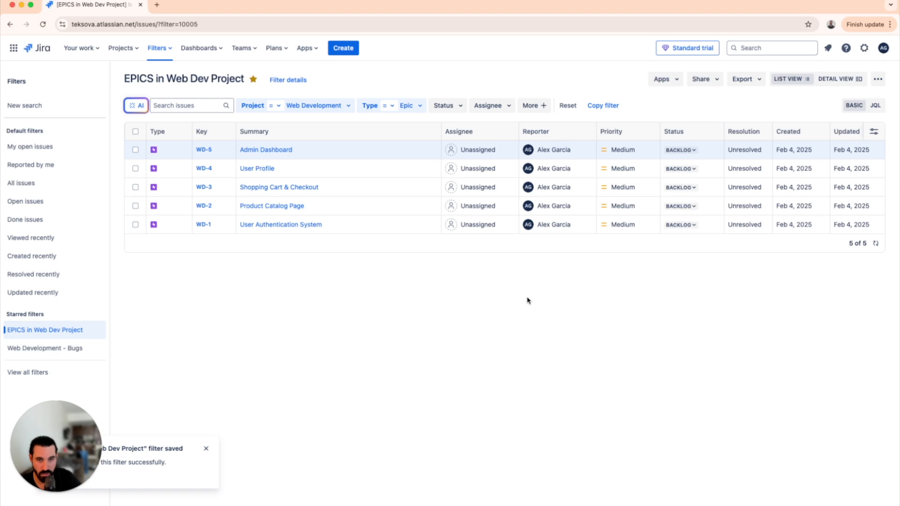
Open the full list of filters to check the saved EPICS in Web Dev Project filter
left_click(166, 49)
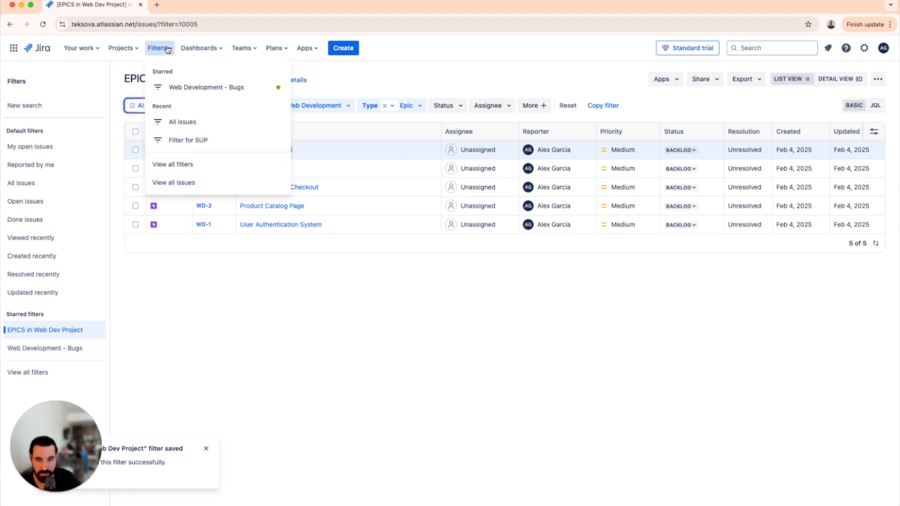
left_click(211, 185)
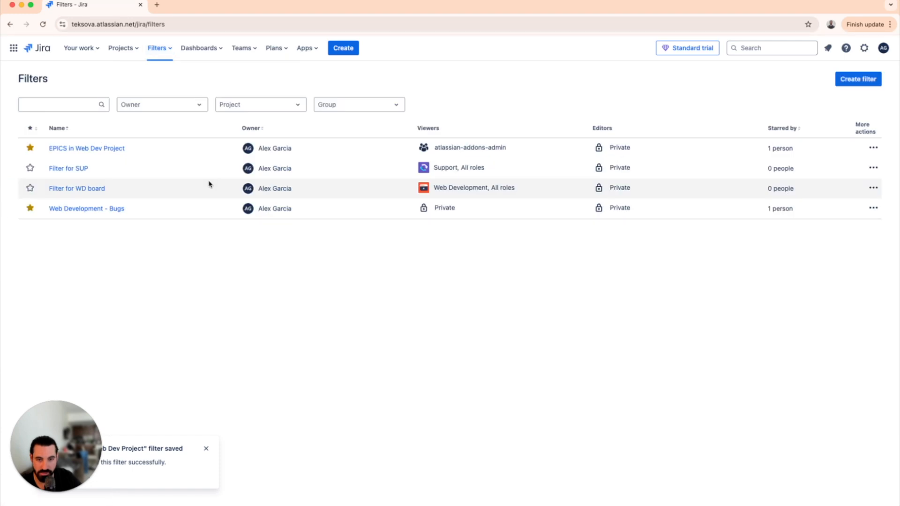